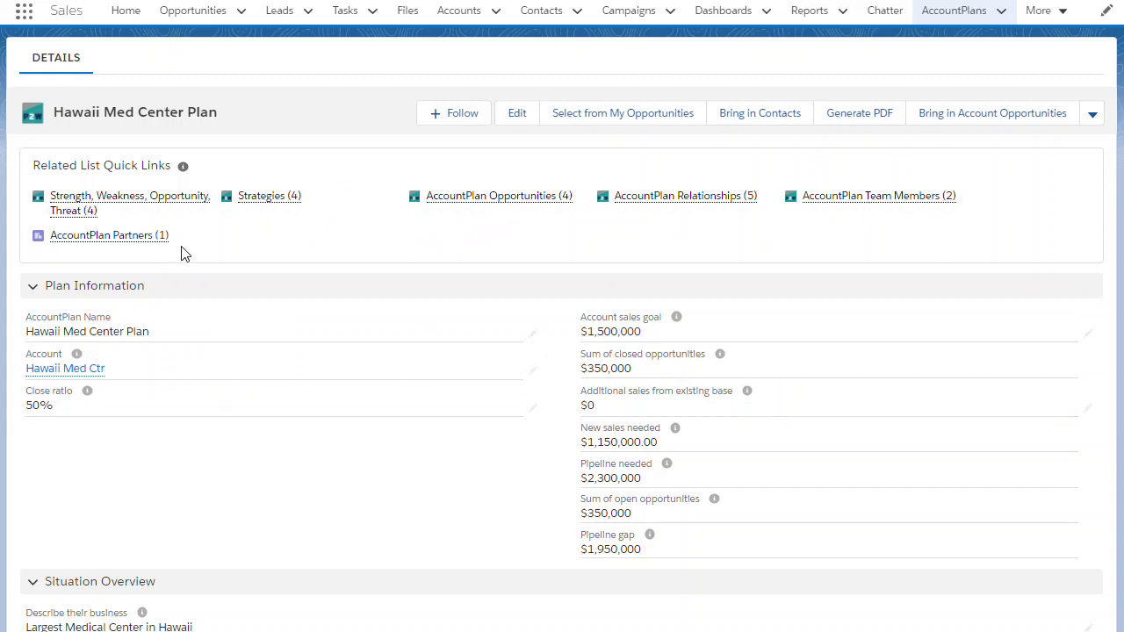
Scroll the Hawaii Med Center Plan record down to its Situation Overview and Process Information sections.
scroll(367, 421, "down", 3)
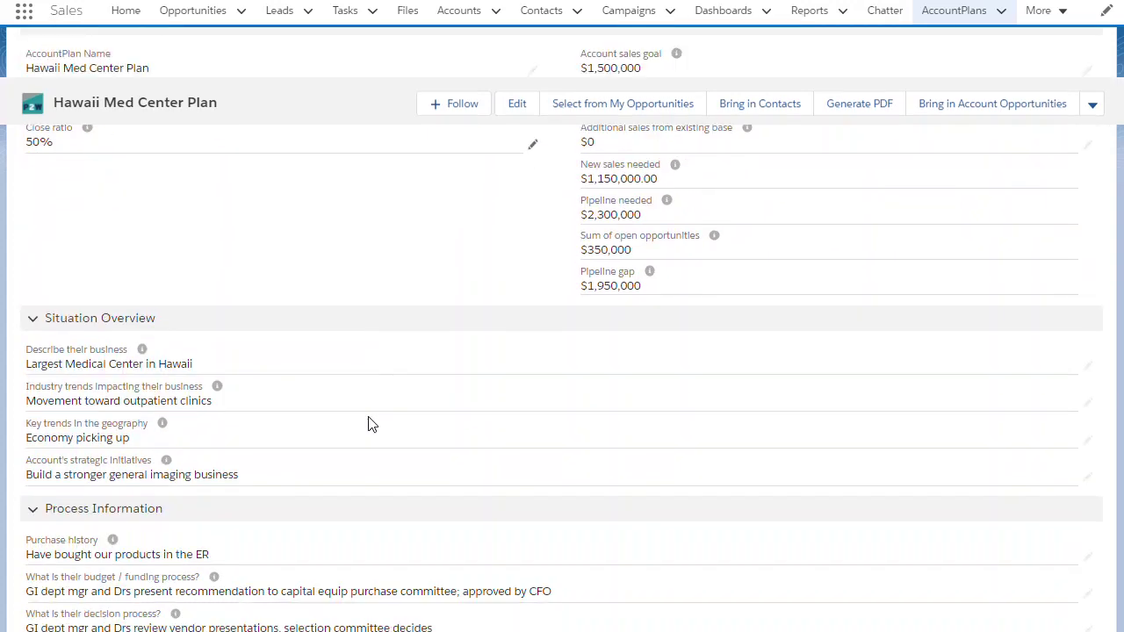
scroll(369, 424, "down", 2)
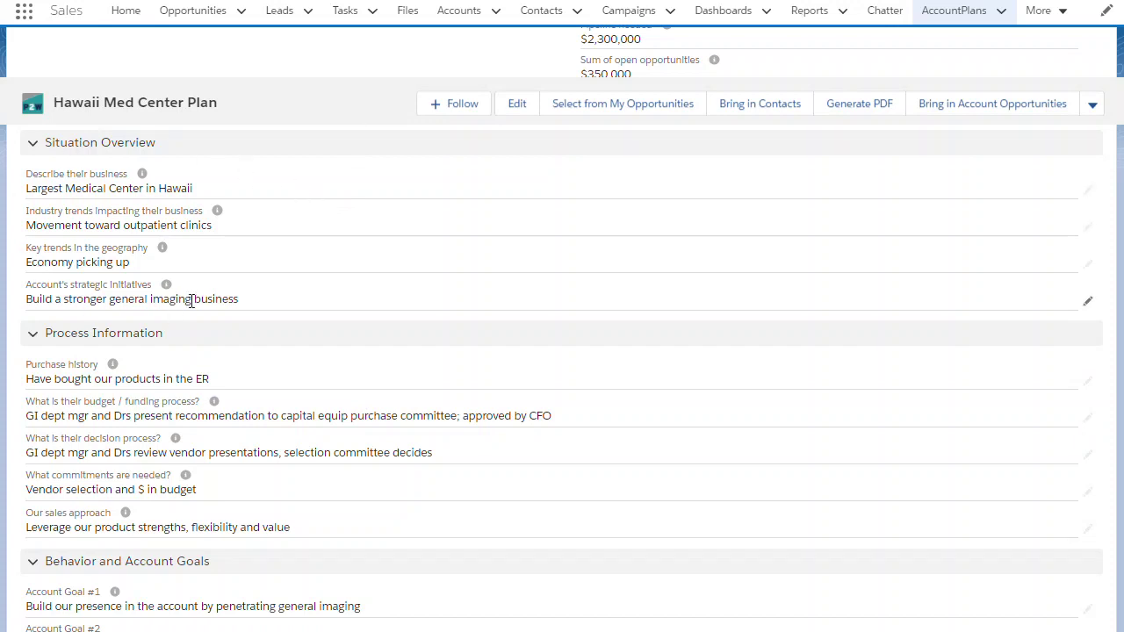
mouse_move(278, 526)
scroll(336, 492, "down", 4)
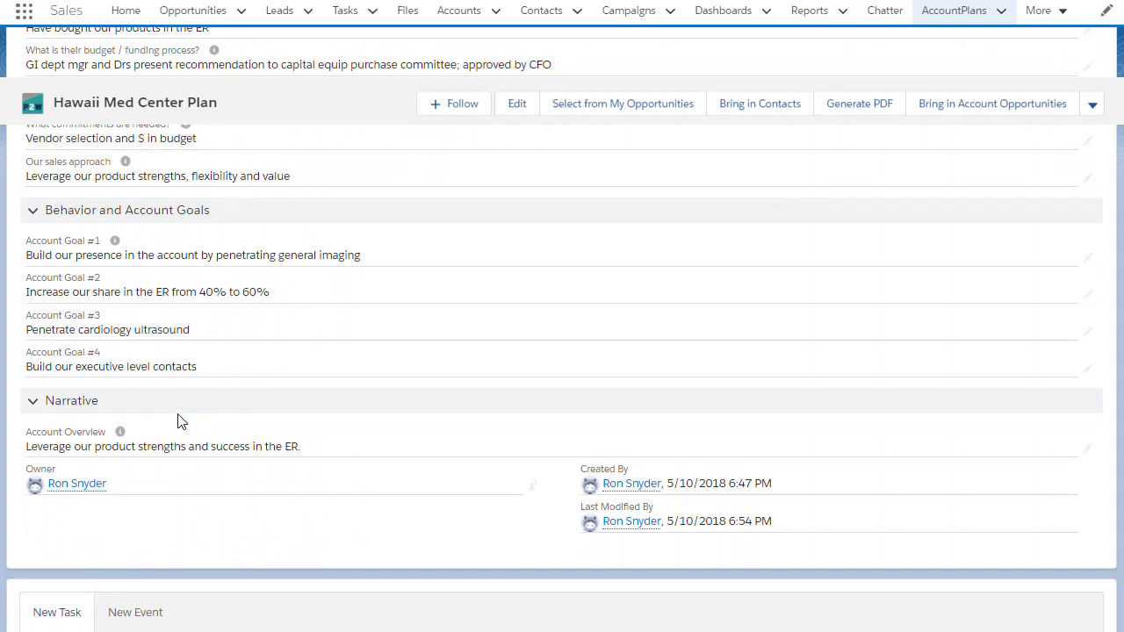
Scroll through the plan's SWOT entries and strategies.
scroll(371, 367, "down", 2)
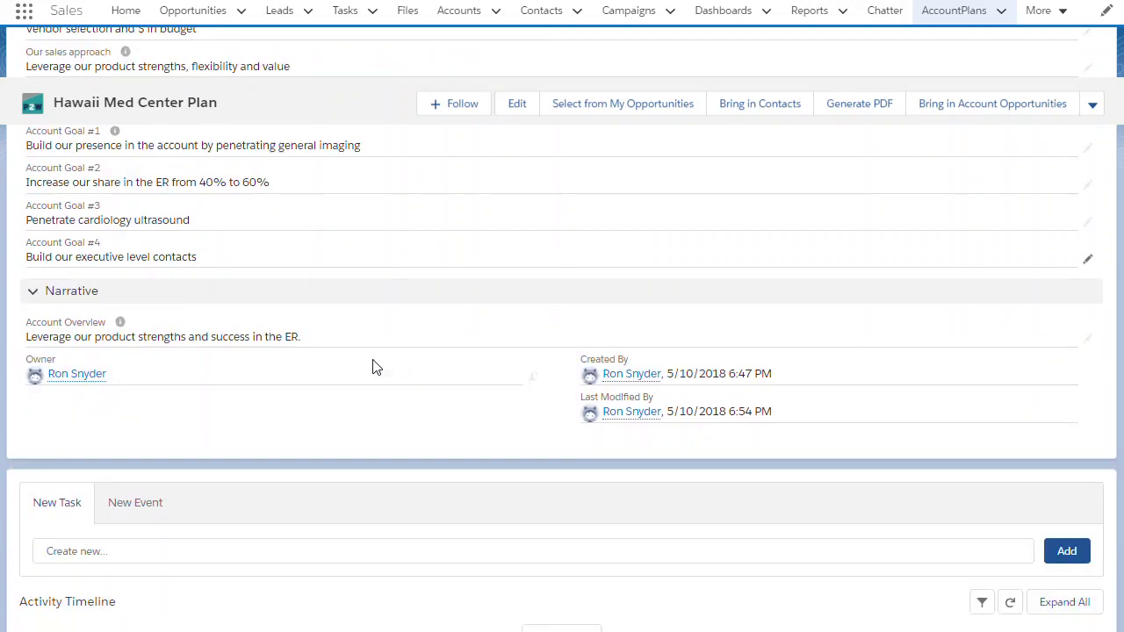
scroll(371, 373, "down", 3)
scroll(370, 373, "down", 1)
scroll(370, 373, "down", 1)
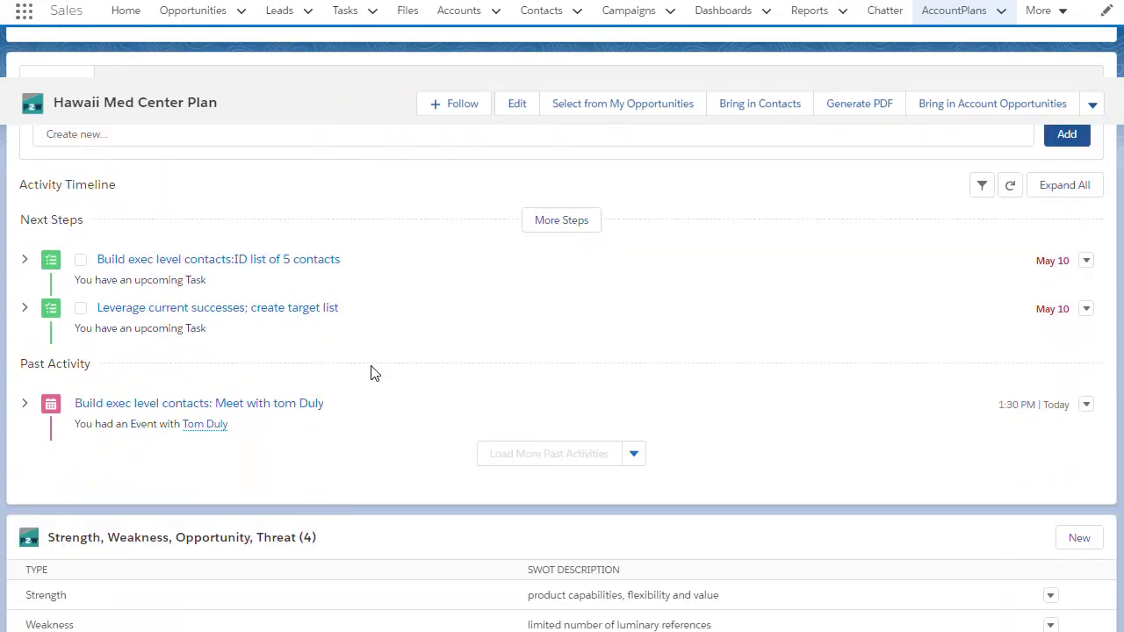
scroll(370, 373, "up", 1)
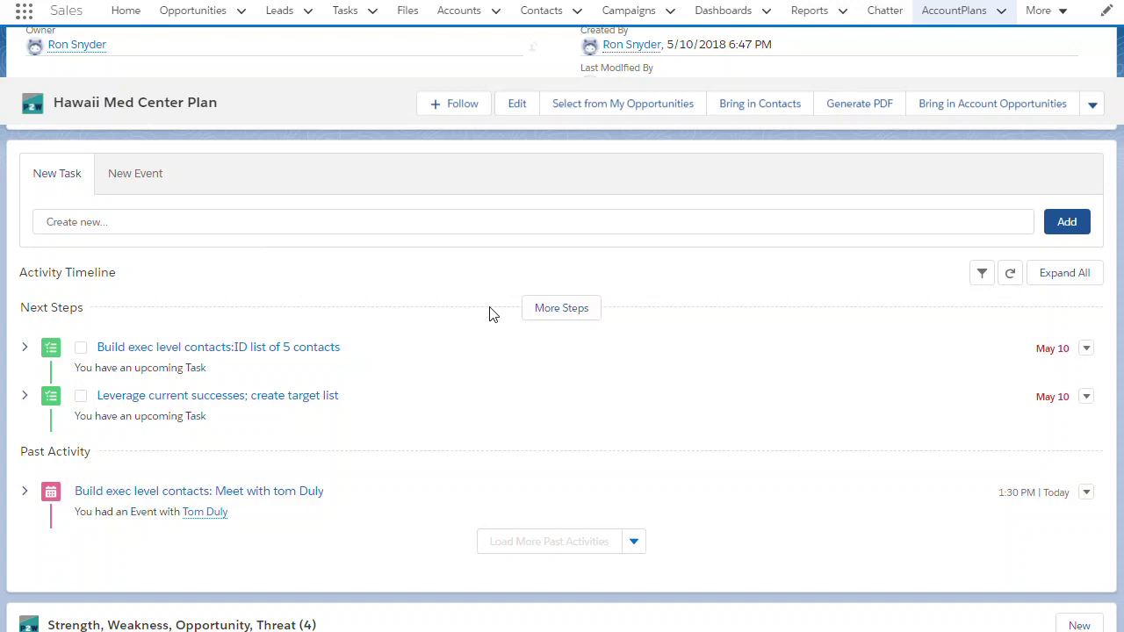
scroll(491, 315, "down", 2)
scroll(492, 314, "down", 2)
scroll(490, 316, "down", 1)
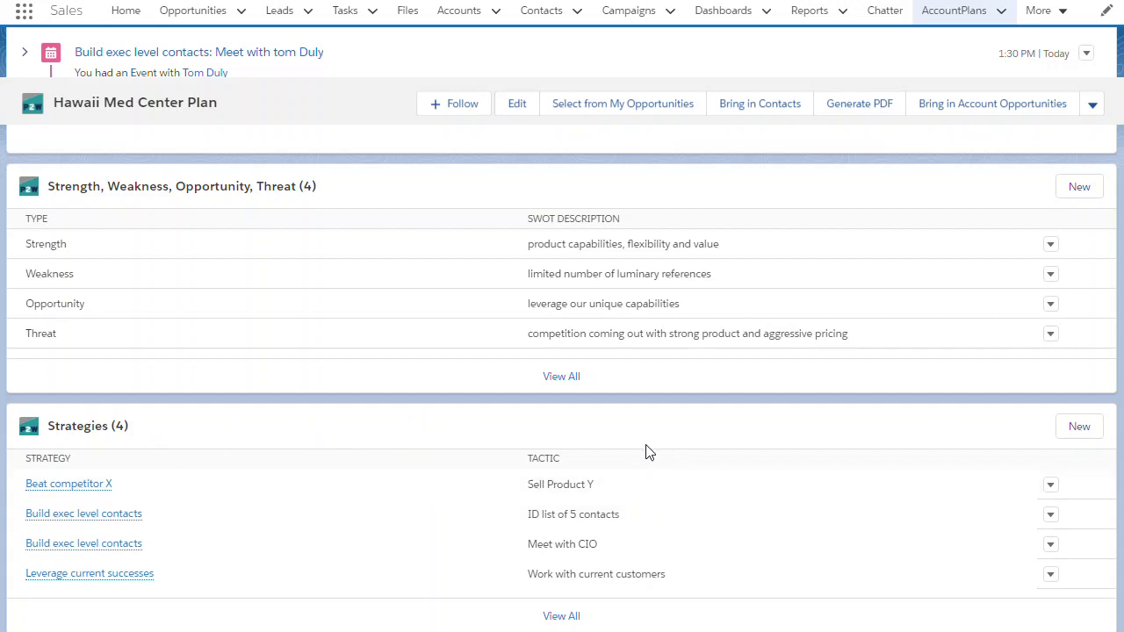
Reach AccountPlan Opportunities and show the row actions for Hawaii Med Ctr GI.
scroll(646, 452, "down", 1)
scroll(645, 452, "down", 3)
scroll(645, 452, "down", 1)
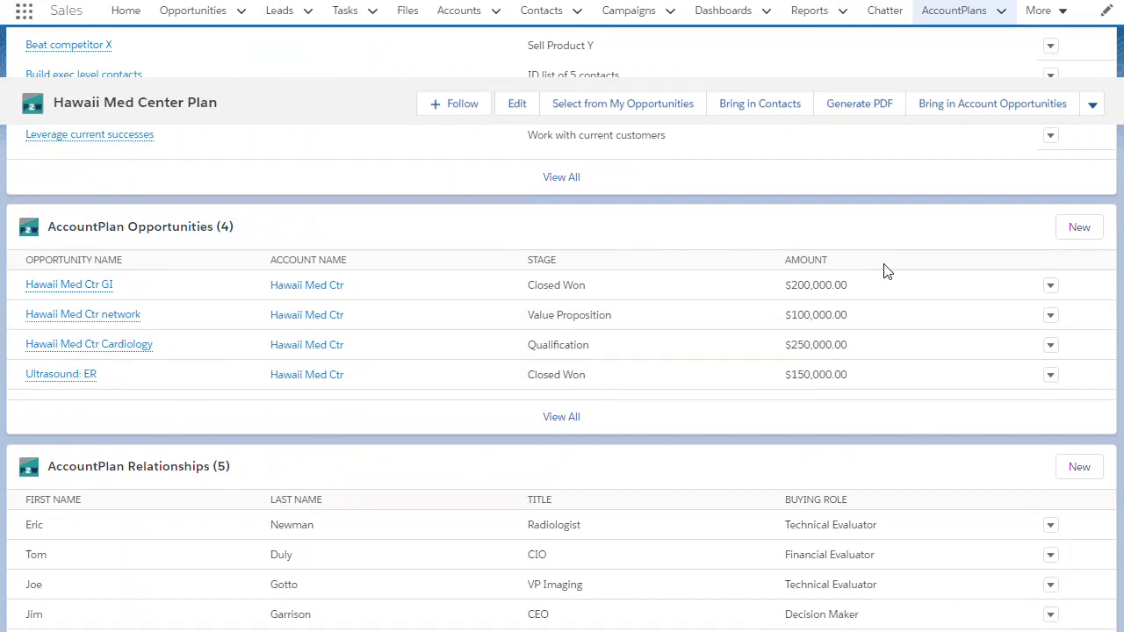
left_click(1049, 288)
Edit Hawaii Med Ctr GI and review its empty Opportunity Strategy fields.
left_click(1046, 318)
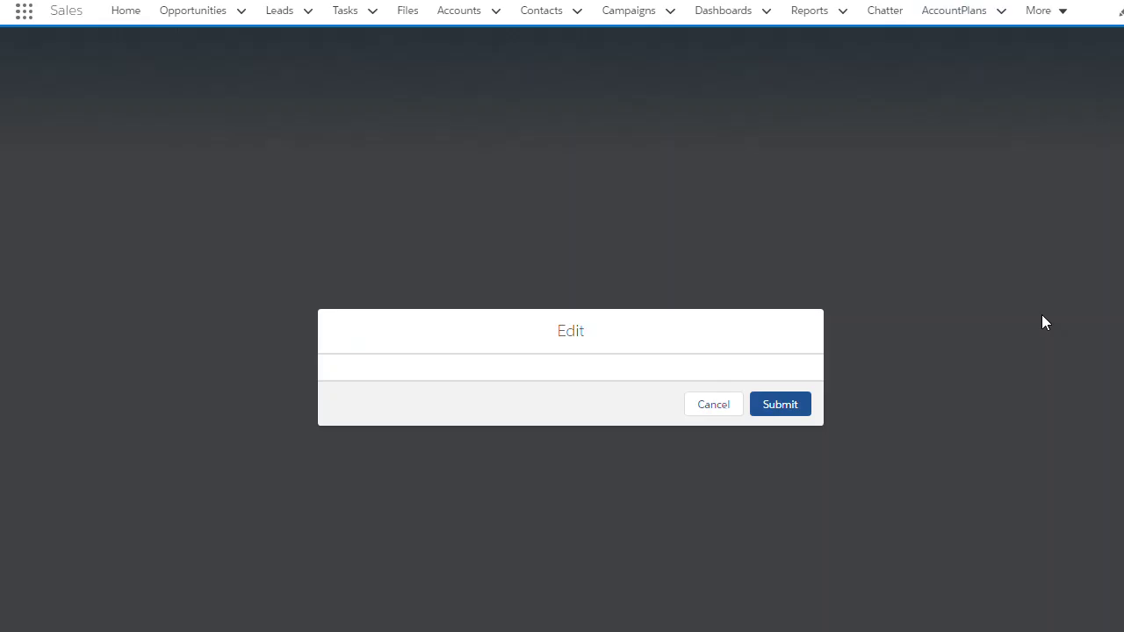
scroll(687, 283, "down", 1)
scroll(687, 287, "down", 1)
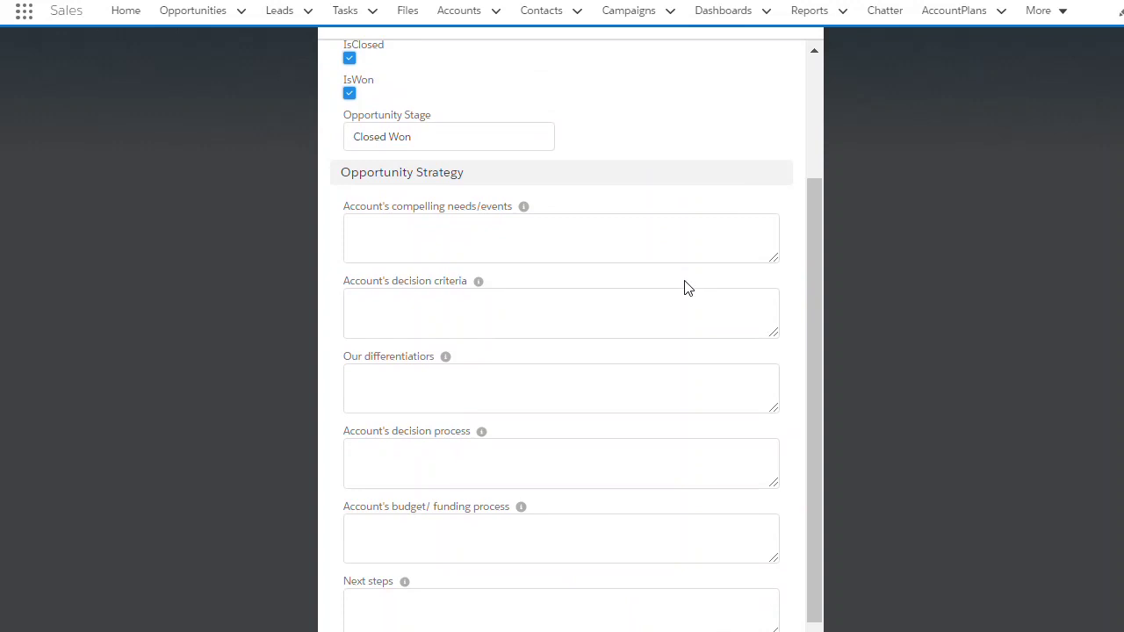
scroll(683, 282, "down", 1)
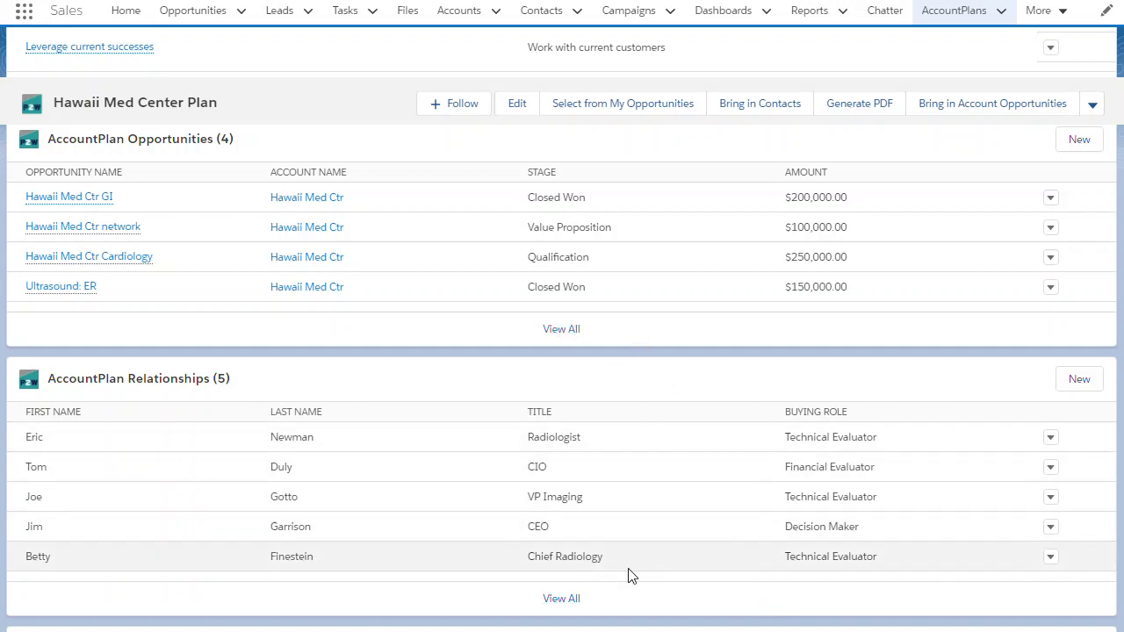
left_click(560, 599)
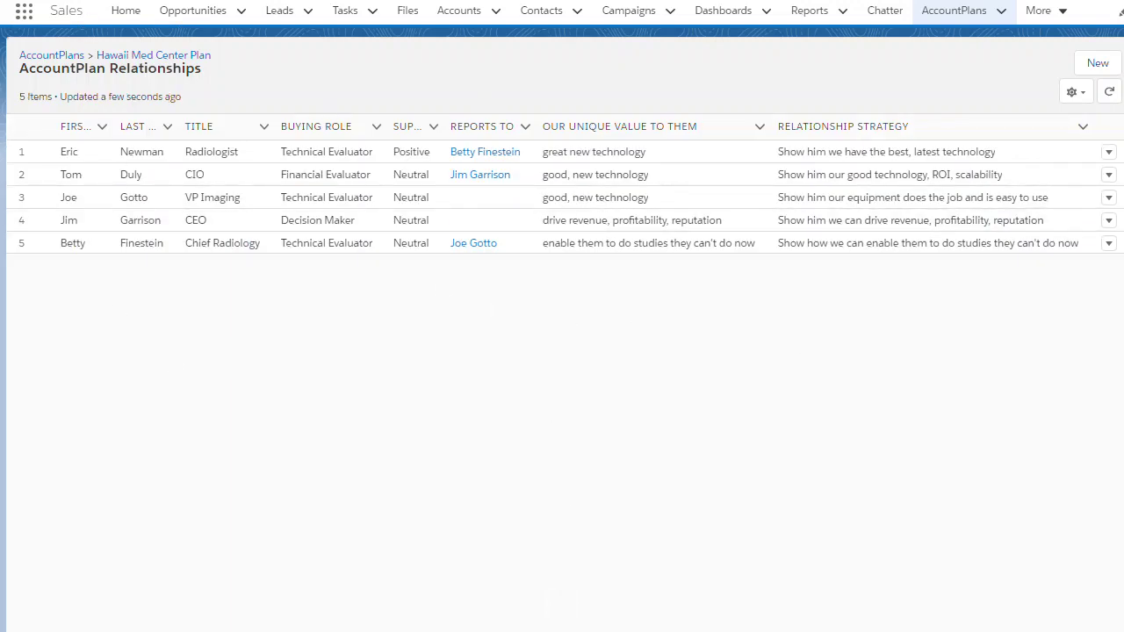
key("alt+Left")
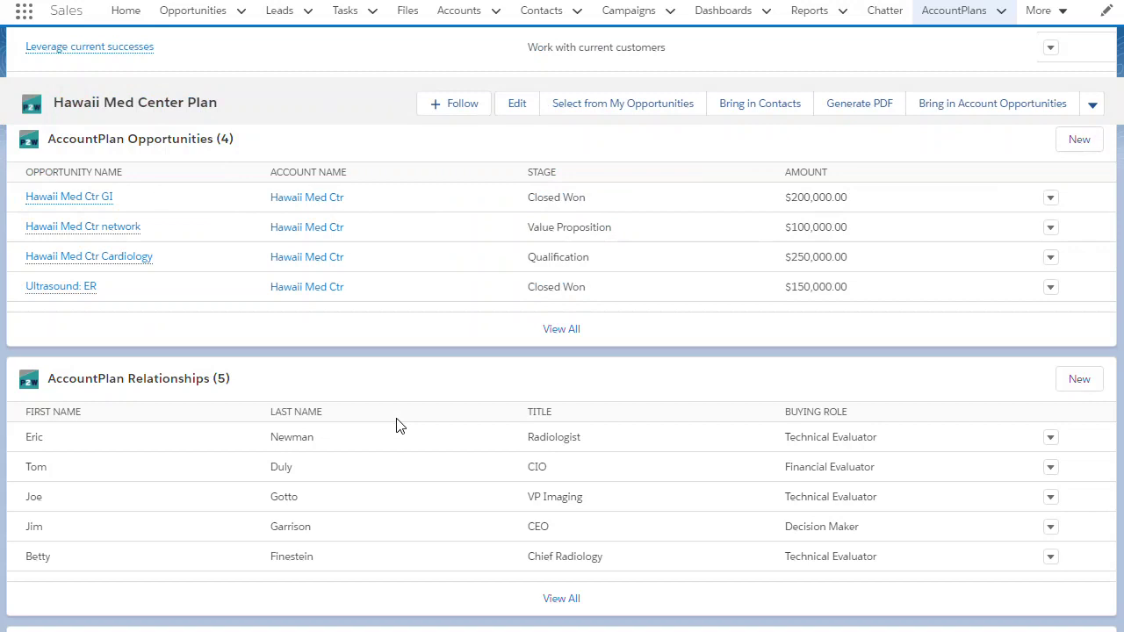
scroll(396, 424, "down", 3)
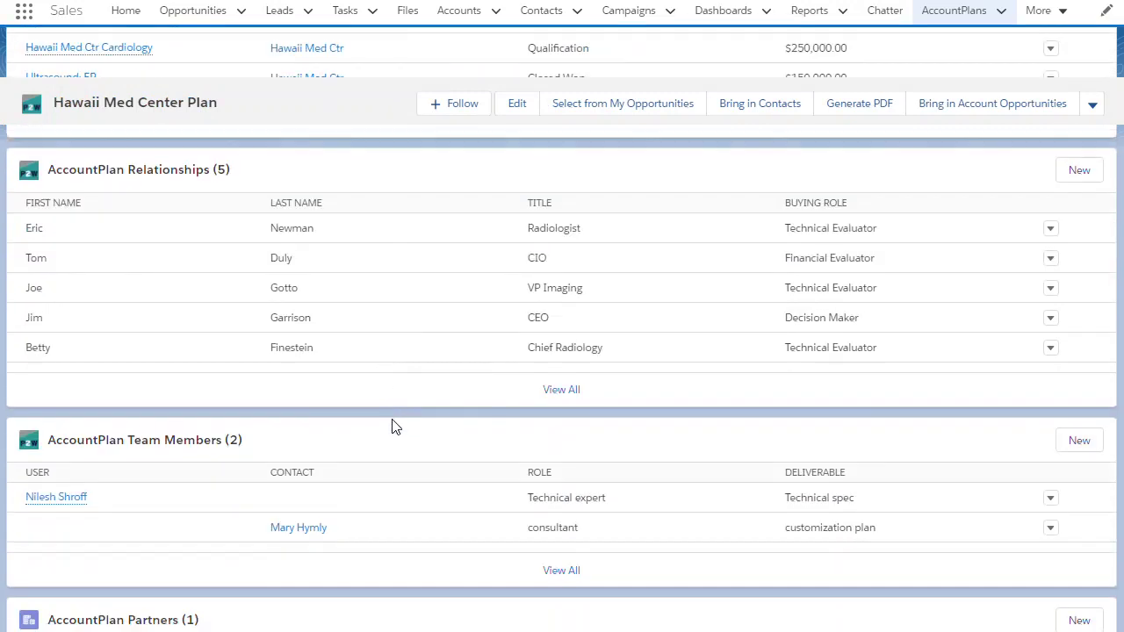